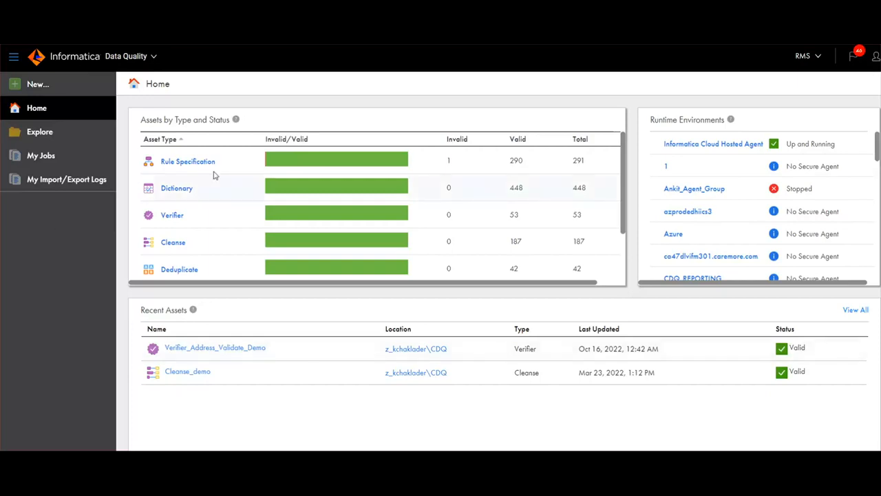
Review the list of available Informatica Intelligent Cloud Services and return to the Data Quality home page
left_click(126, 55)
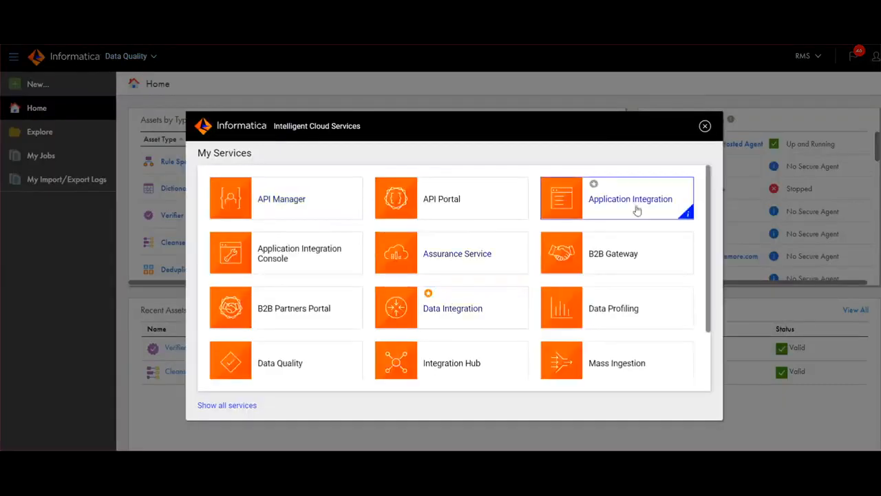
left_click(705, 126)
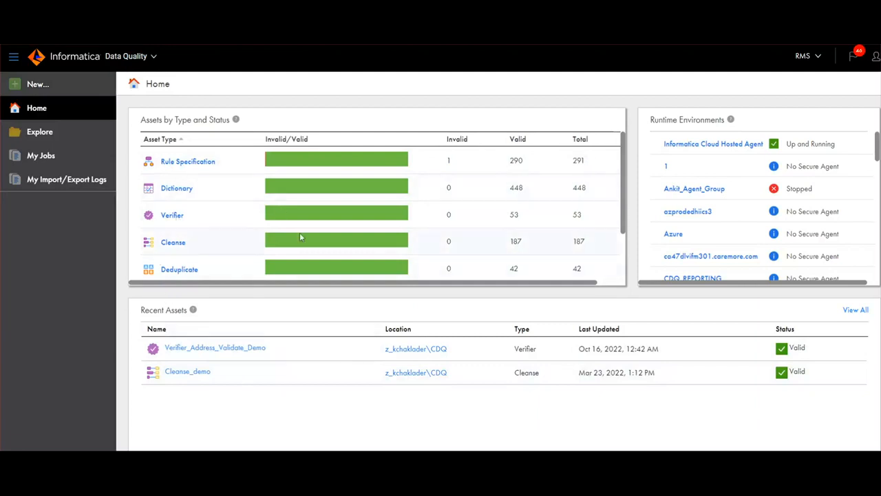
mouse_move(300, 237)
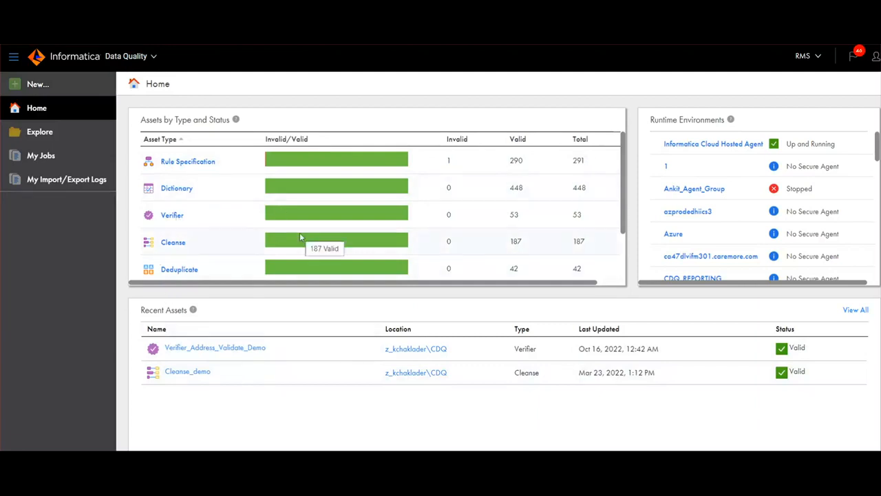
Start a new Verifier asset
left_click(46, 86)
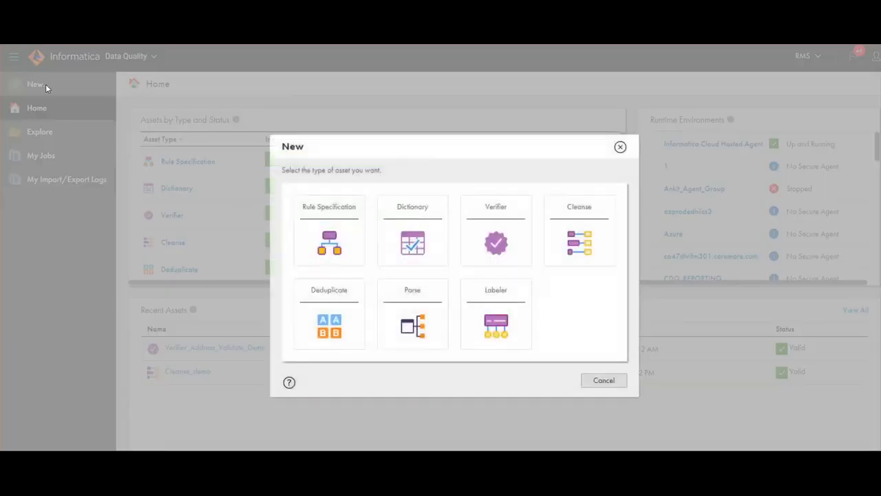
left_click(507, 241)
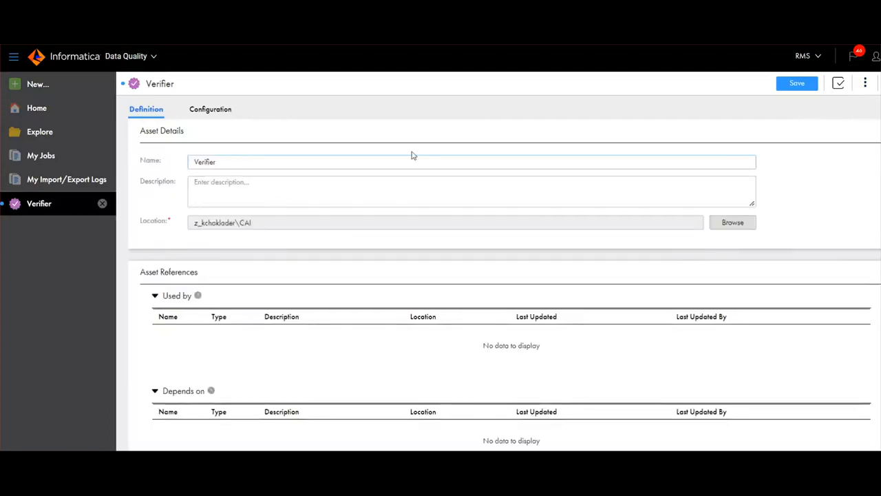
Open the existing Verifier_Address_Validate_Demo asset from the recent assets and review its definition details
left_click(38, 108)
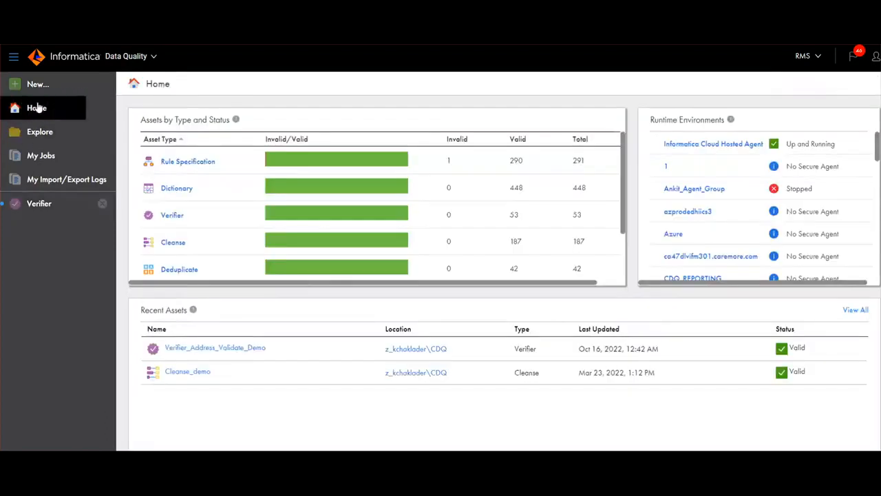
left_click(212, 348)
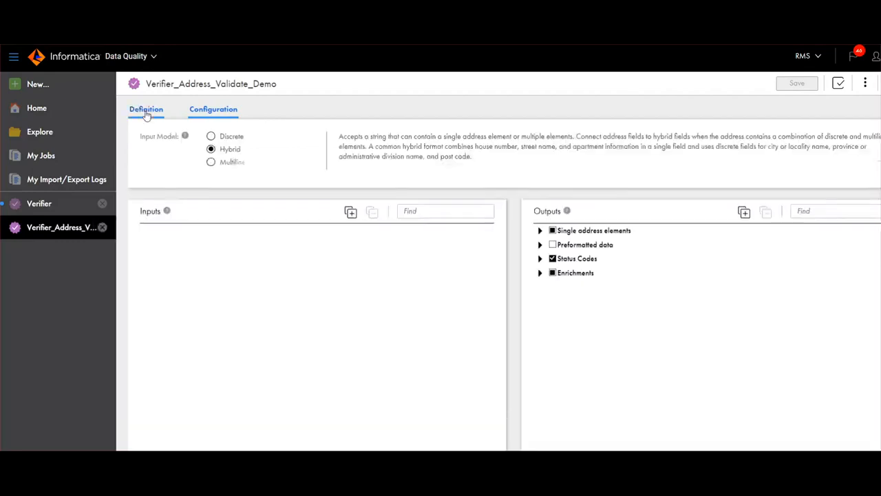
left_click(145, 109)
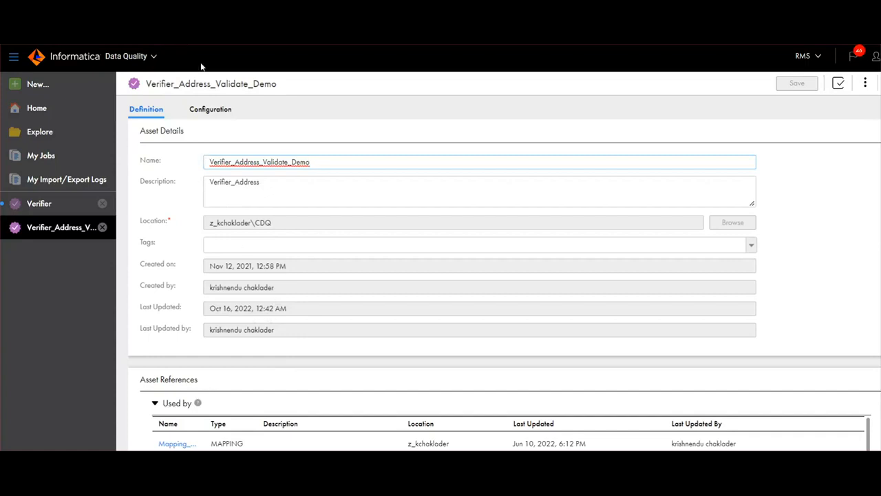
Examine the verifier's configured input model and the selected Address Lines, Postal Code, Locality and Country input fields
left_click(216, 110)
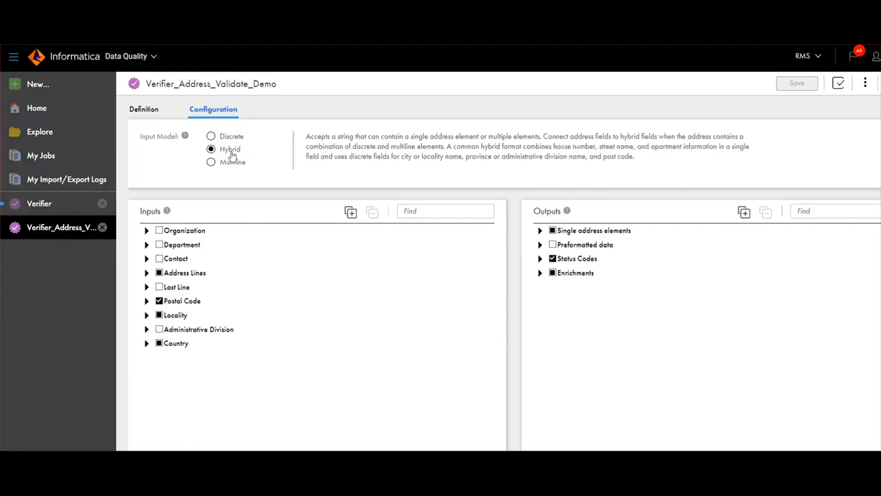
left_click(146, 274)
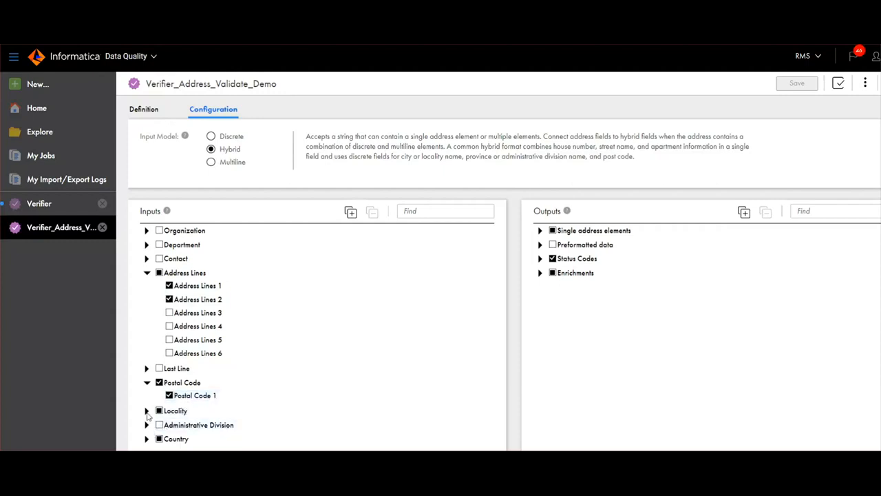
left_click(146, 412)
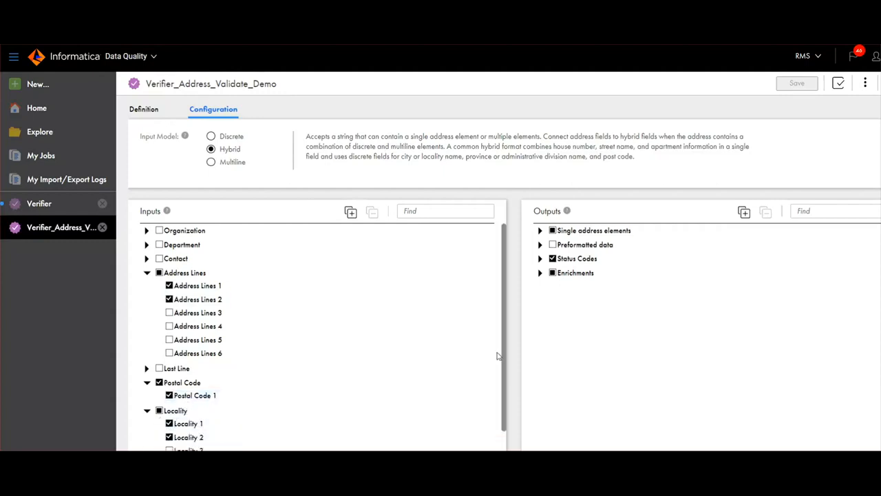
left_click(147, 383)
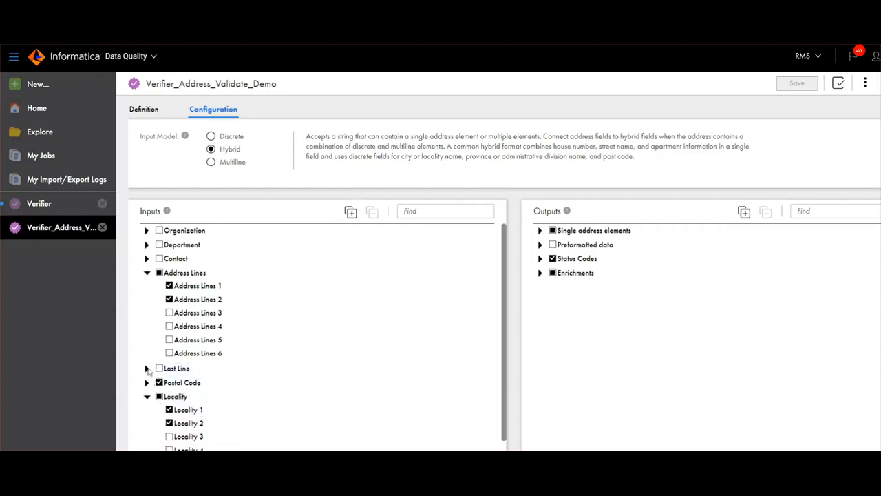
left_click(147, 274)
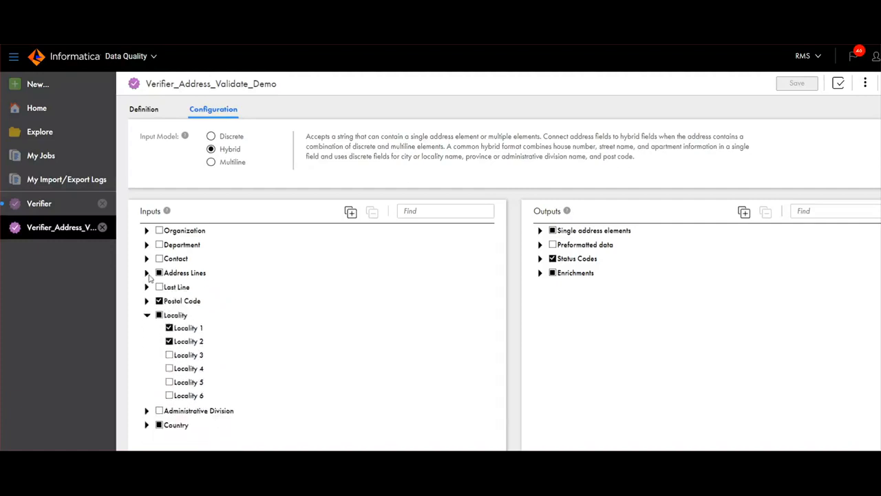
left_click(147, 314)
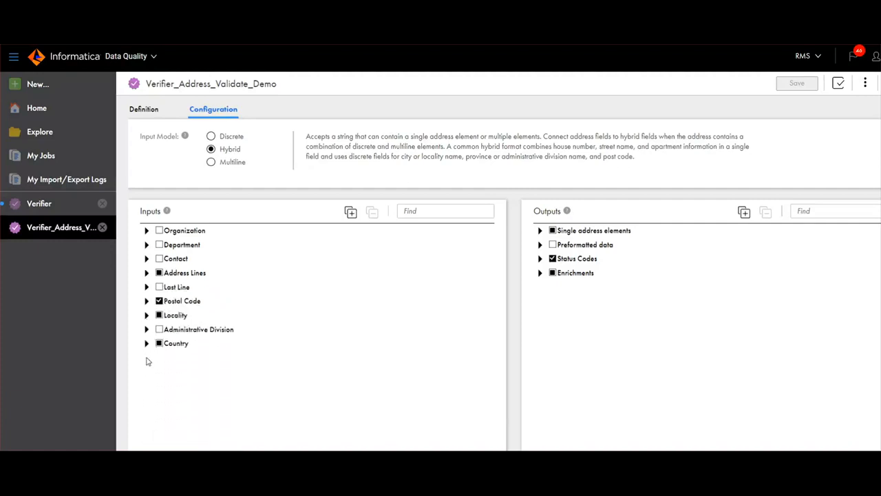
left_click(146, 343)
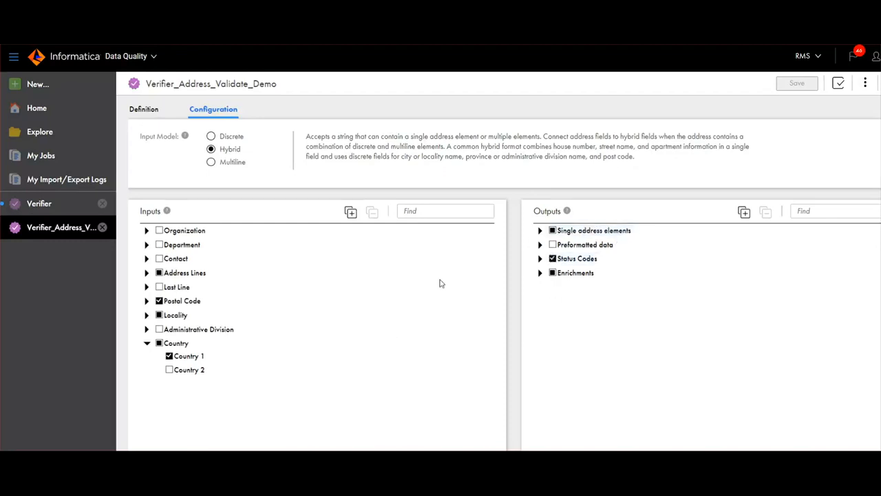
Examine the verifier's output selections under Single address elements, Status Codes and Enrichments
left_click(540, 231)
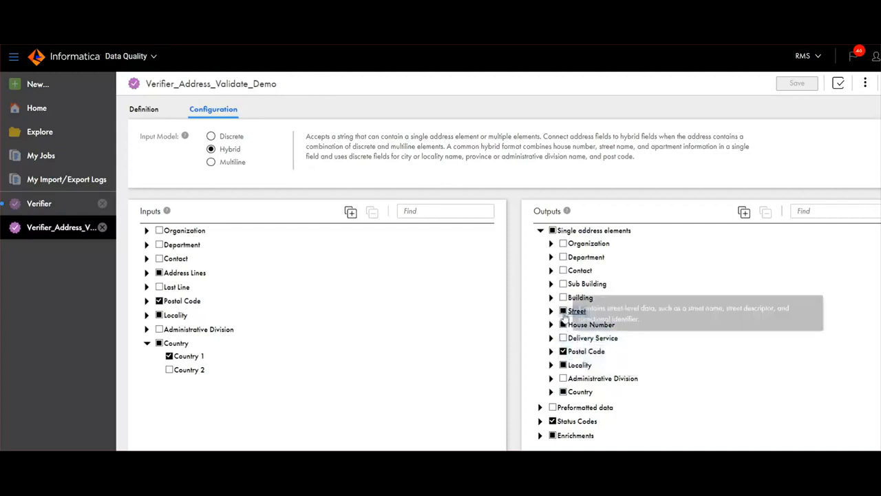
left_click(540, 436)
scroll(699, 337, "down", 1)
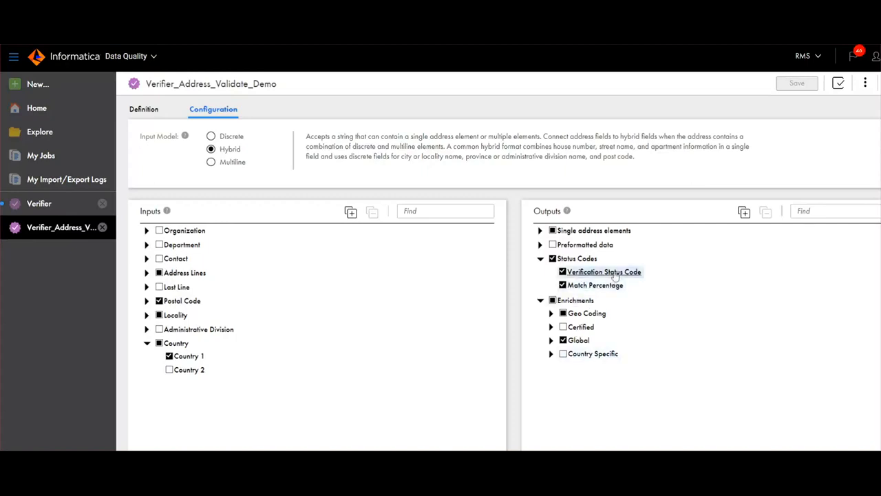
mouse_move(600, 294)
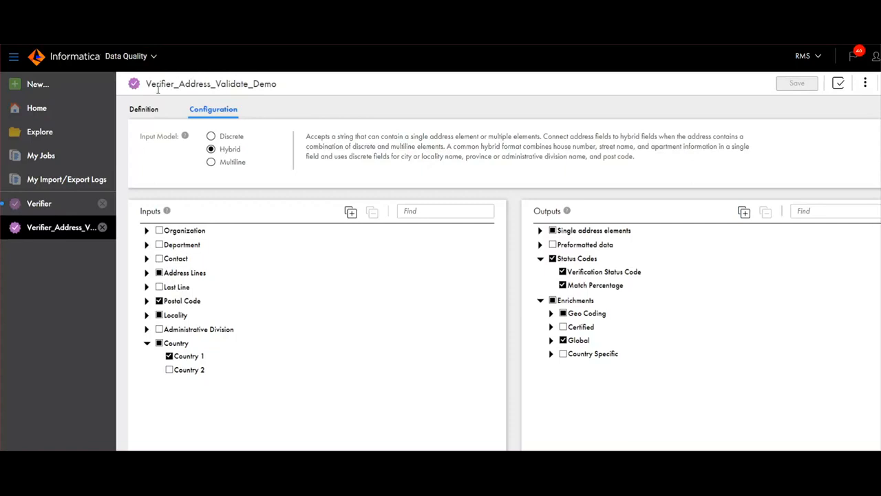
Close Verifier_Address_Validate_Demo and examine the sample address records of the EMP_ADDRESS_NEW file in Notepad
left_click_drag(152, 86, 515, 335)
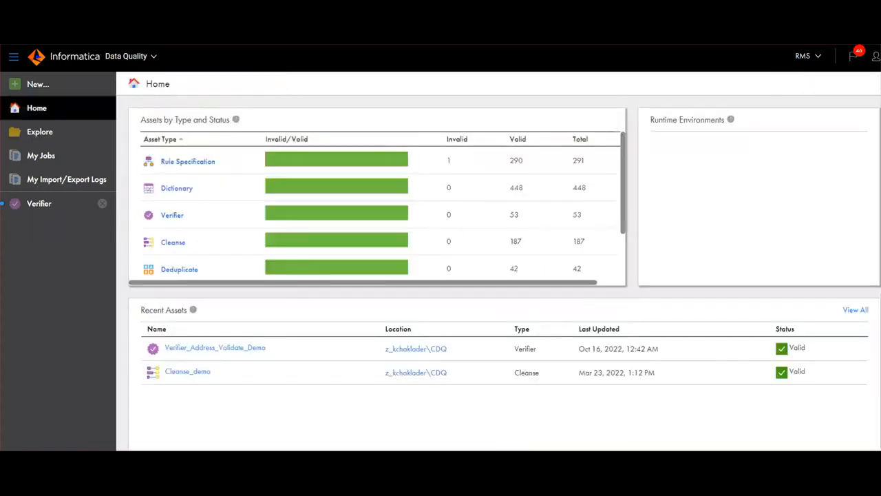
left_click(265, 349)
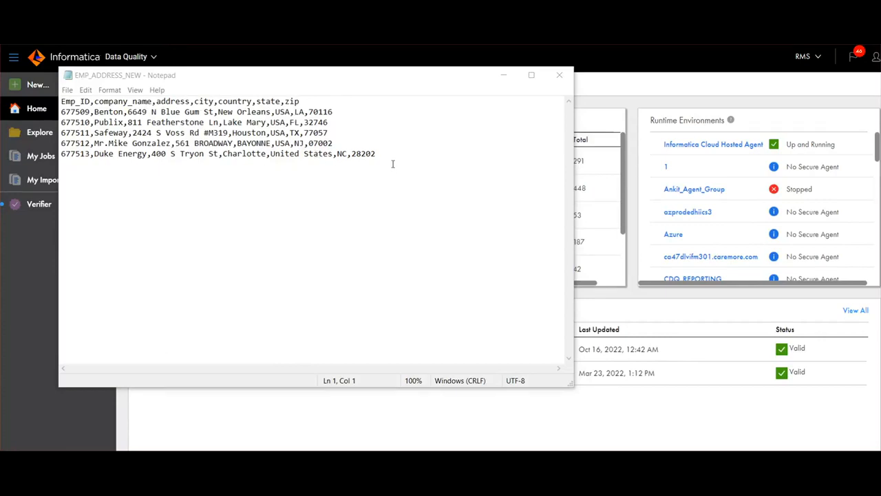
left_click_drag(393, 155, 62, 114)
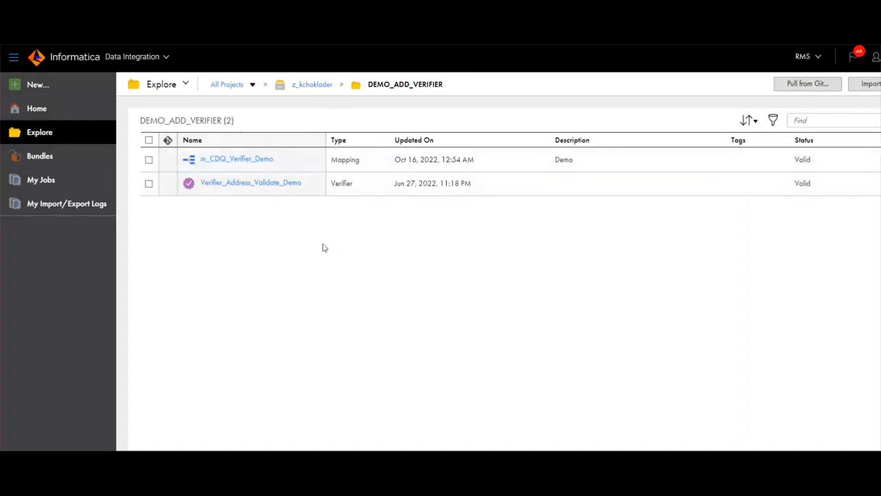
Open the m_CDQ_Verifier_Demo mapping in Data Integration and walk through its source, Cleanse, Verifier_Demo and target transformations
left_click(234, 160)
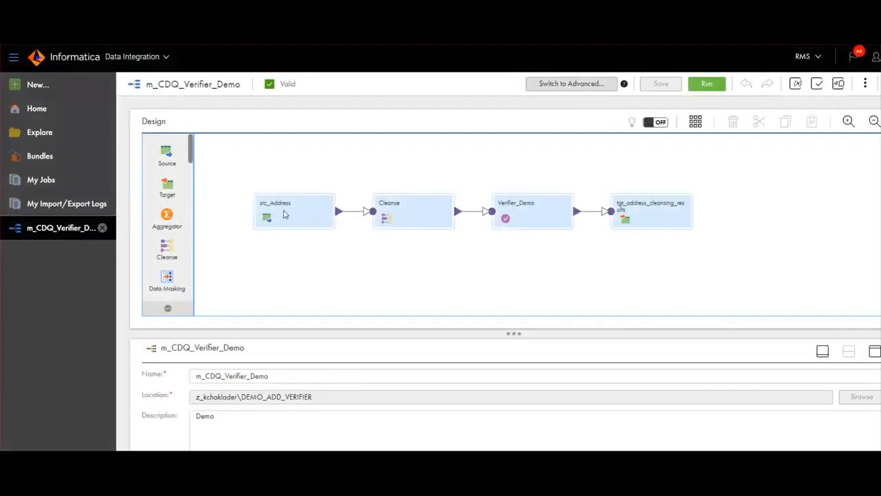
left_click(285, 214)
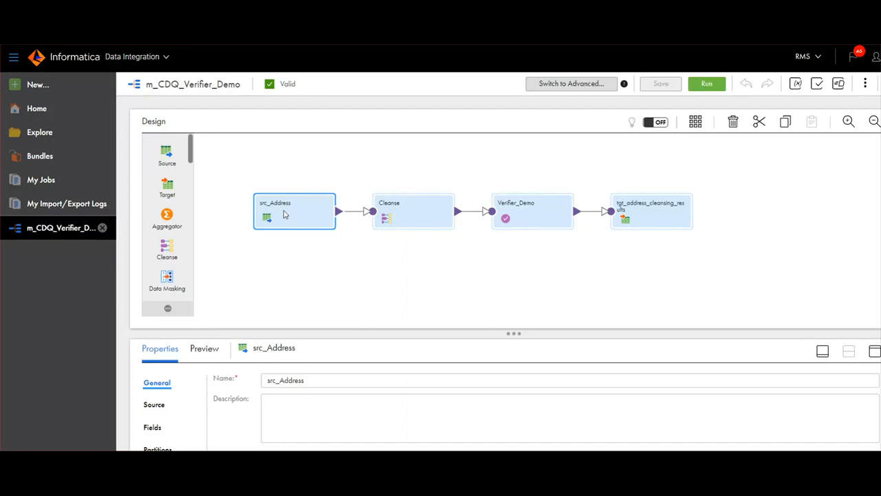
left_click(413, 221)
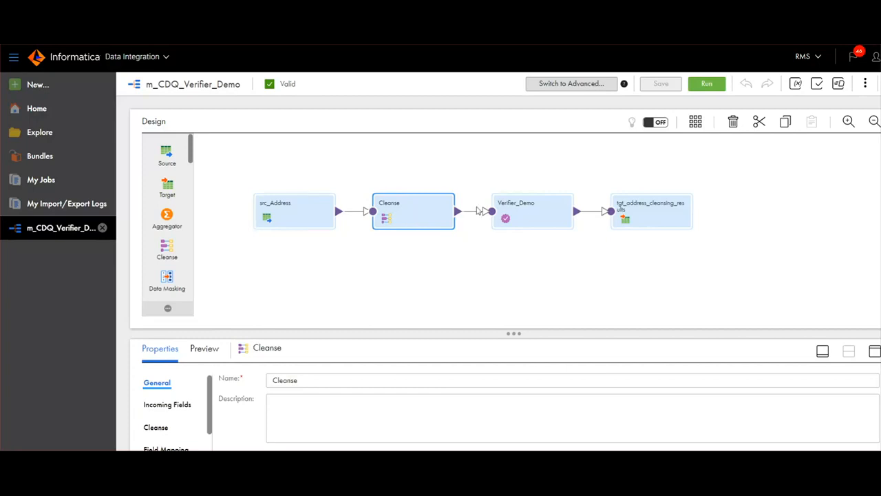
left_click(537, 220)
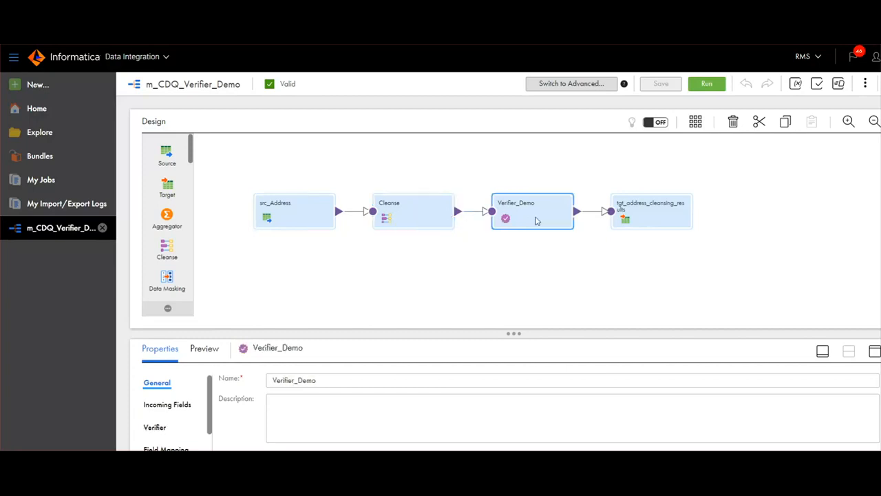
left_click(630, 219)
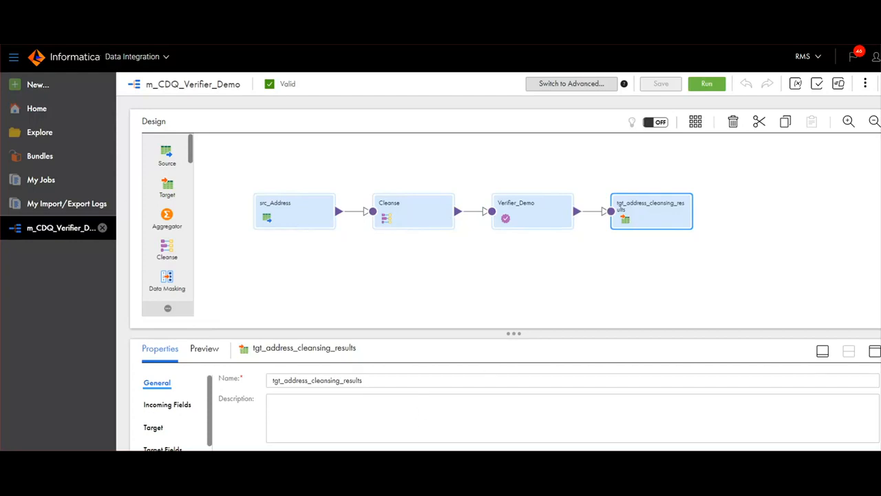
Review the connection and source object settings of the src_Address source
left_click(294, 212)
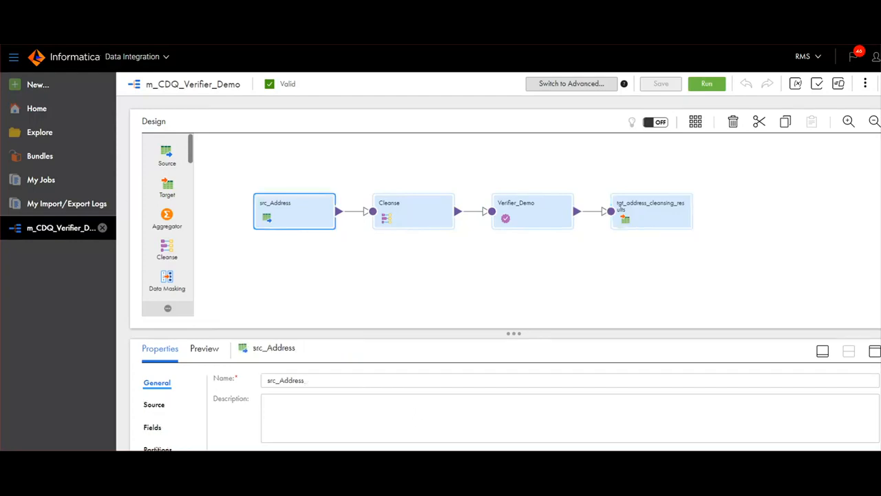
left_click(150, 405)
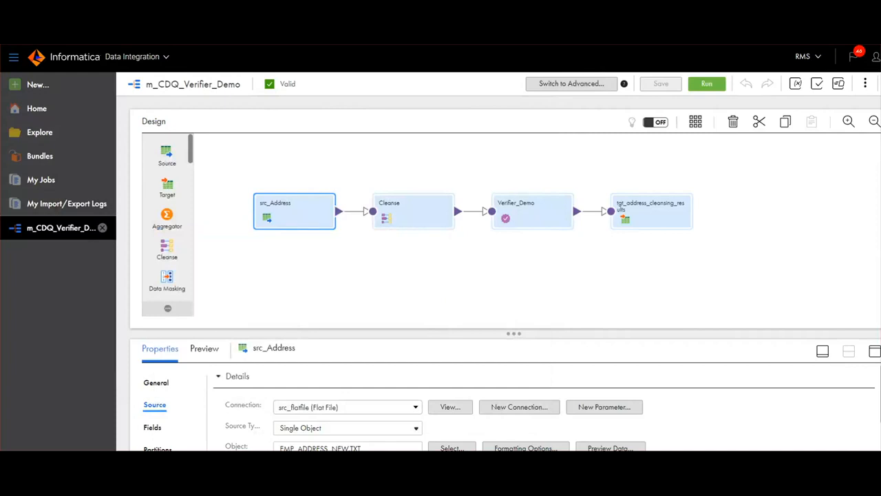
Review the Cleanse transformation's assigned cleanse asset, incoming fields and output fields in an enlarged properties area
left_click(414, 211)
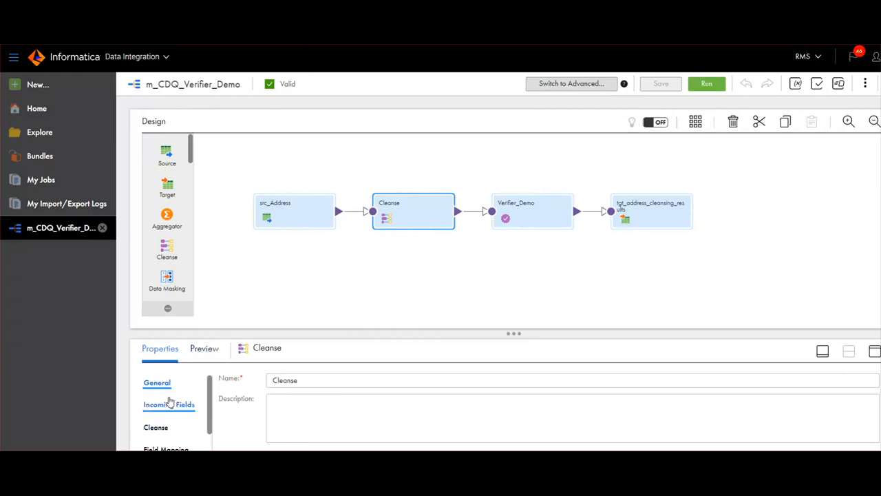
left_click(155, 428)
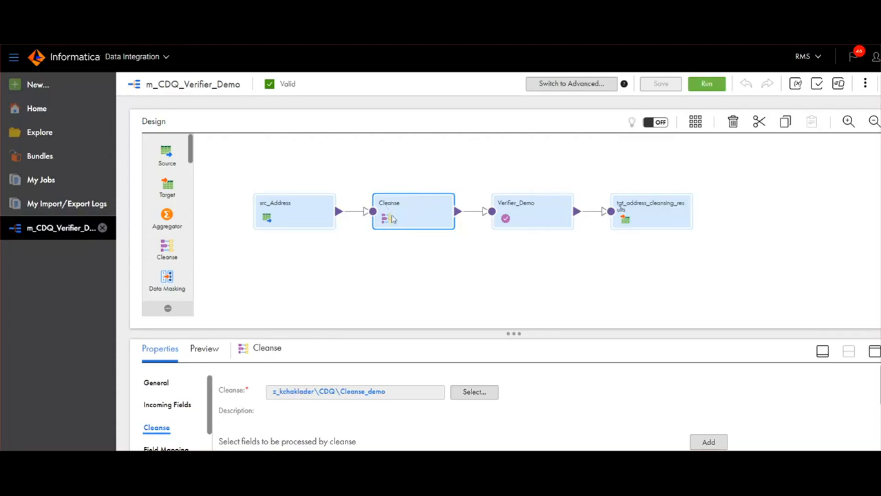
left_click(167, 405)
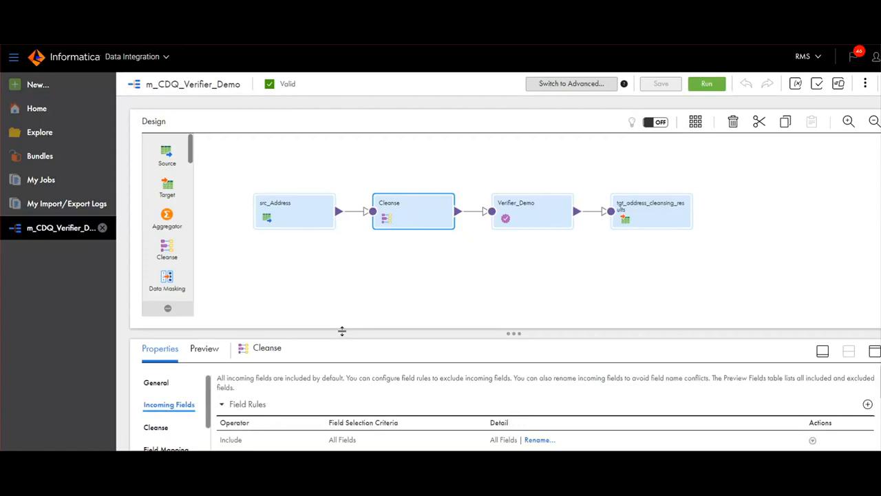
left_click_drag(342, 331, 335, 234)
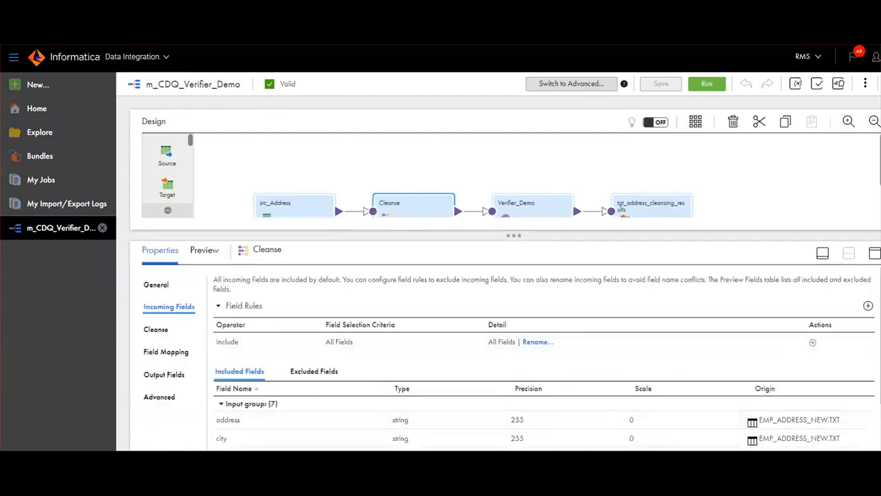
scroll(544, 358, "down", 3)
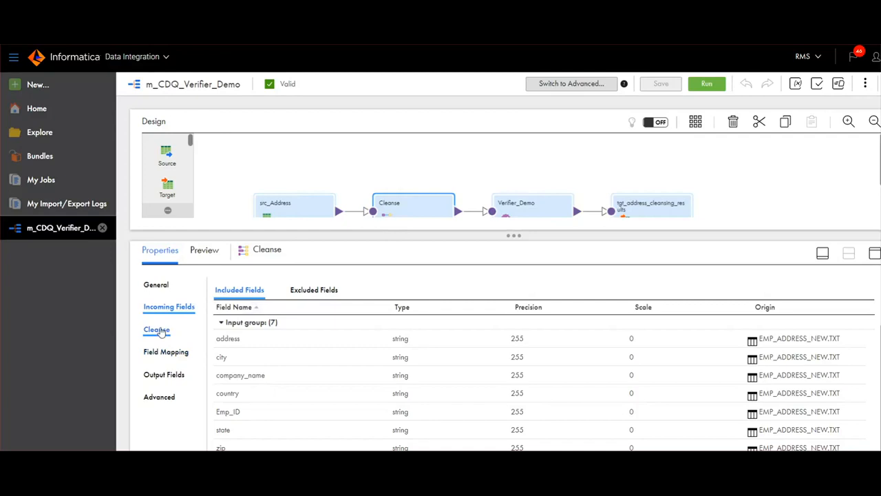
left_click(165, 375)
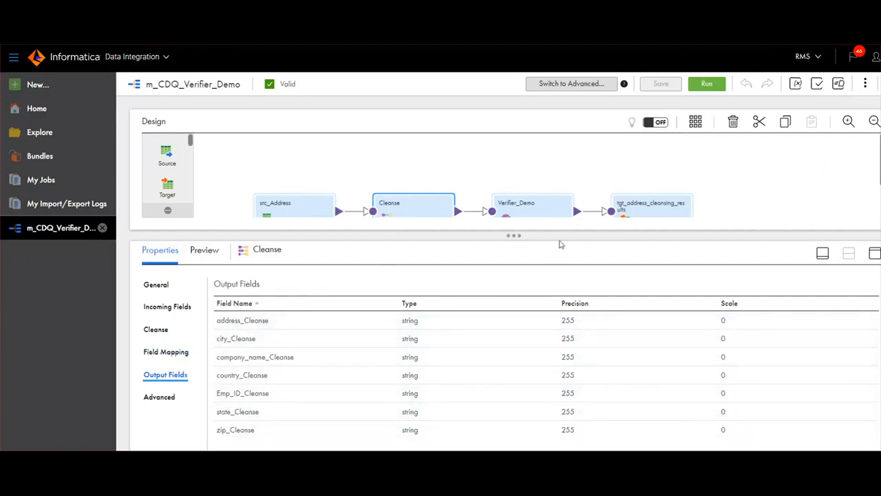
Review the Verifier_Demo transformation's incoming fields, assigned verifier asset, field mapping and output fields
left_click(528, 210)
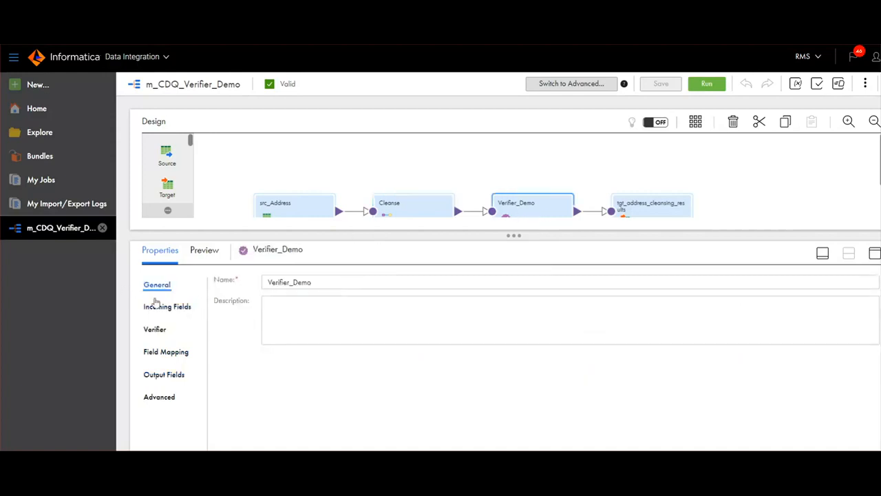
left_click(170, 311)
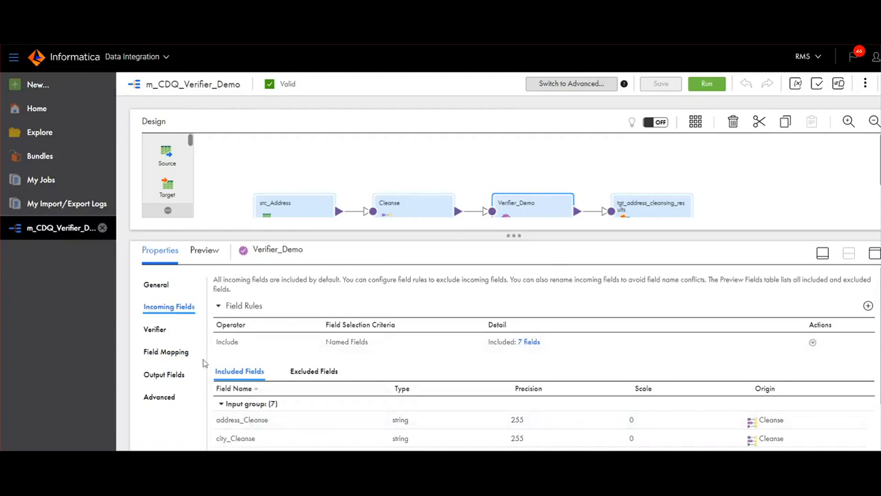
left_click(155, 330)
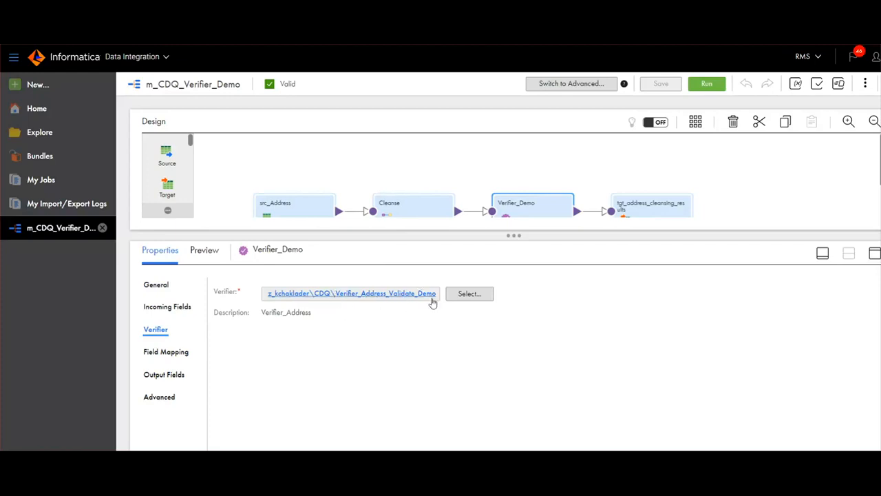
left_click(177, 354)
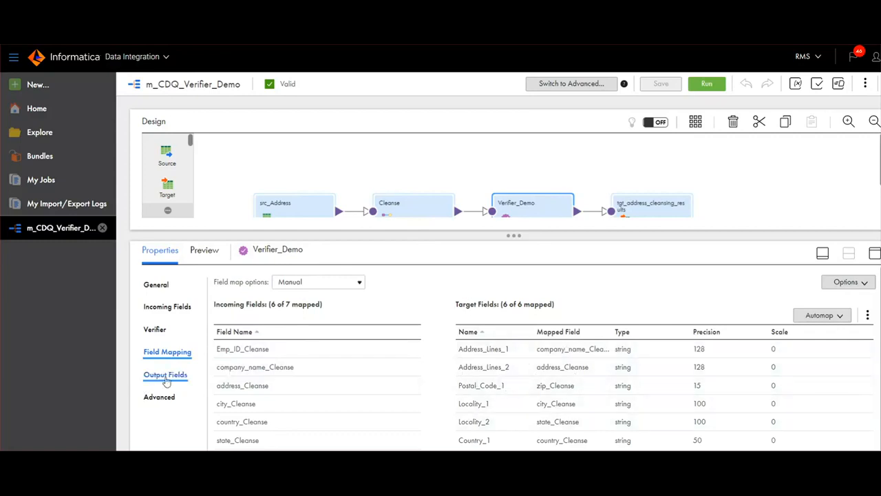
left_click(166, 376)
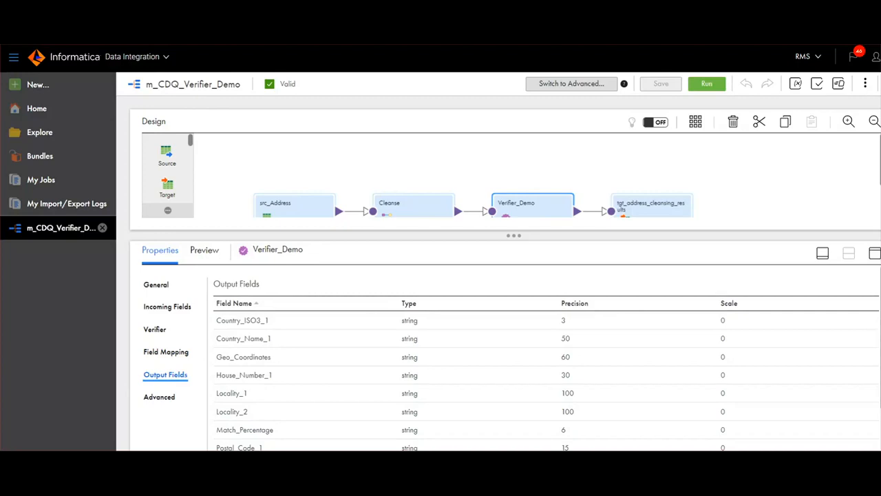
scroll(544, 359, "down", 2)
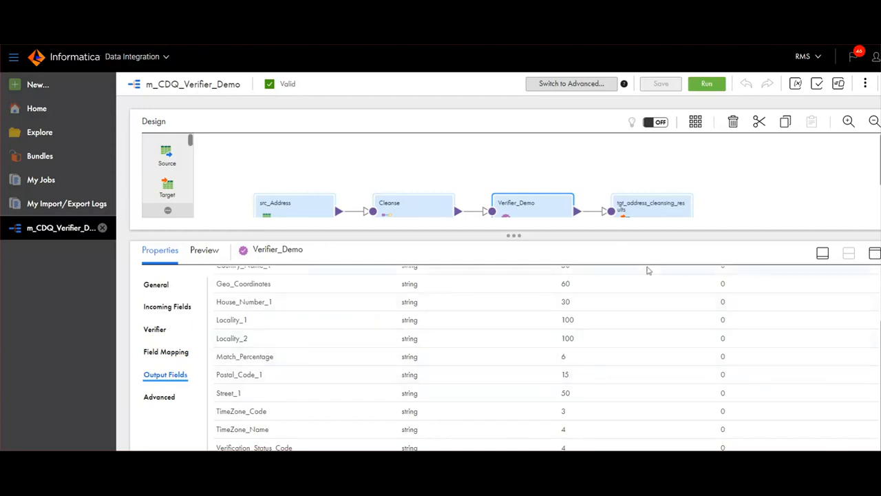
Check the connection and object of the tgt_address_cleansing_results target and run the m_CDQ_Verifier_Demo mapping
left_click(641, 210)
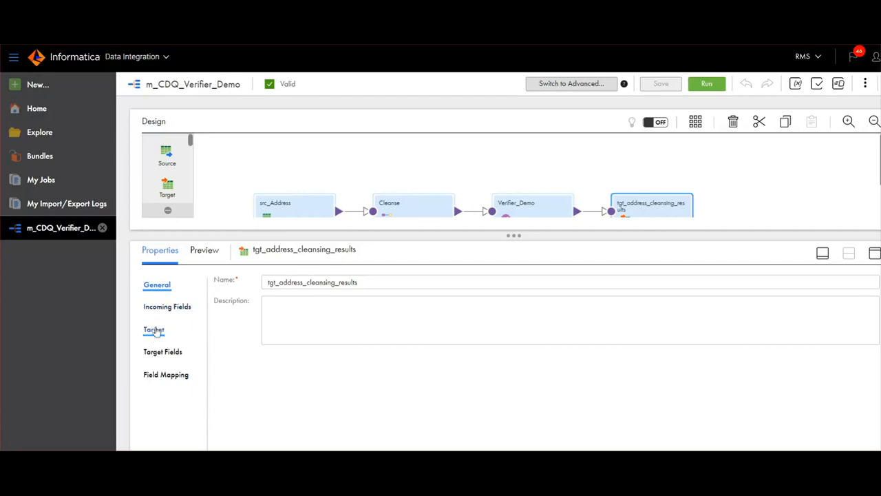
left_click(155, 329)
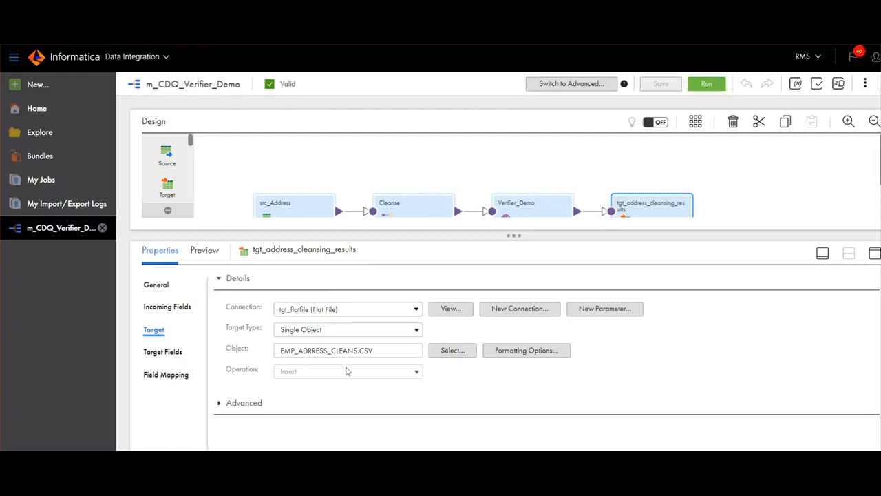
left_click(705, 87)
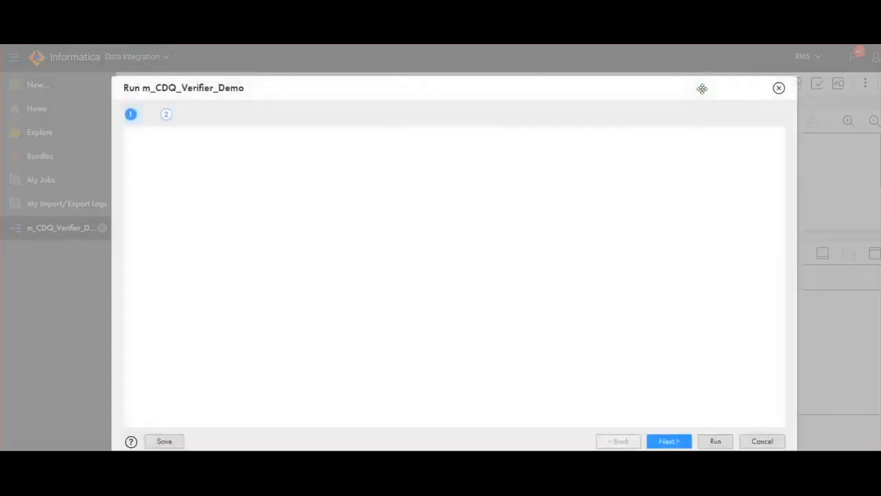
left_click(714, 441)
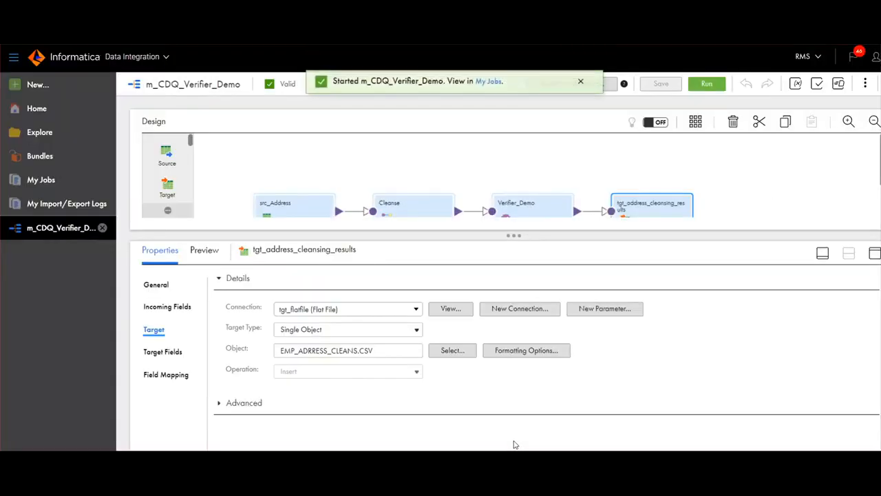
Open the job list for the started mapping and refresh it until the m_CDQ_Verifier_Demo-5 run ends
left_click(489, 84)
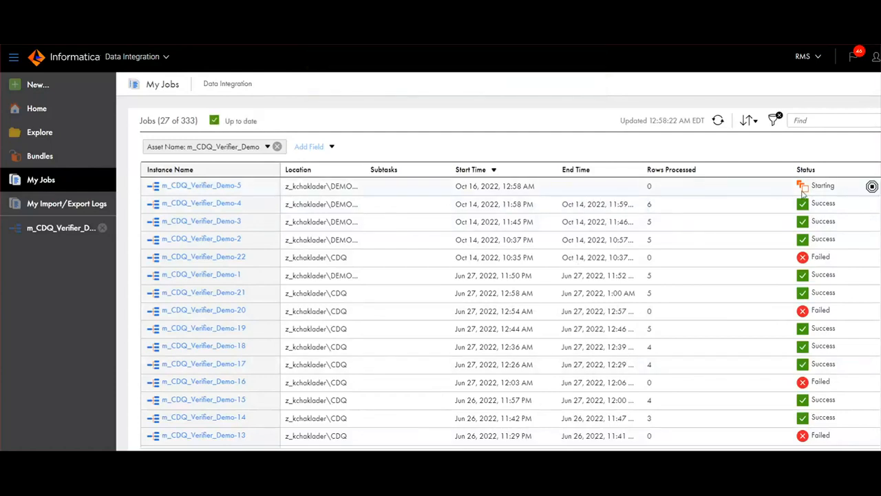
left_click(717, 121)
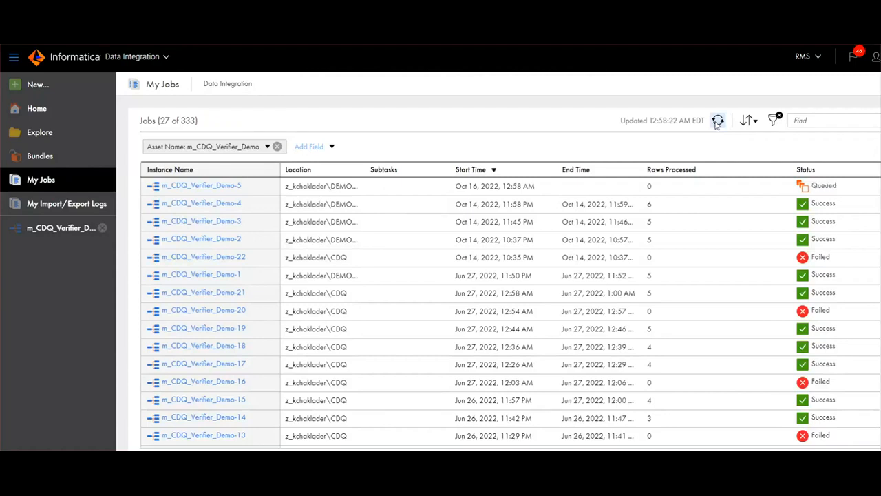
left_click(718, 121)
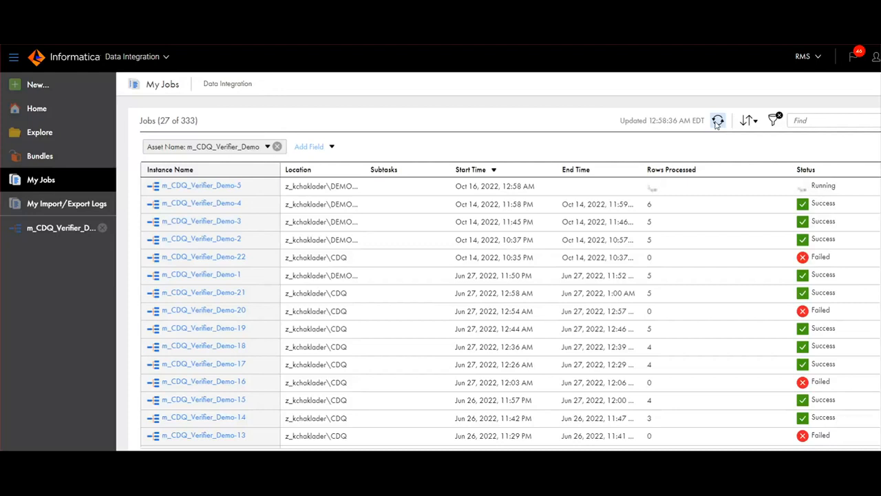
left_click(718, 121)
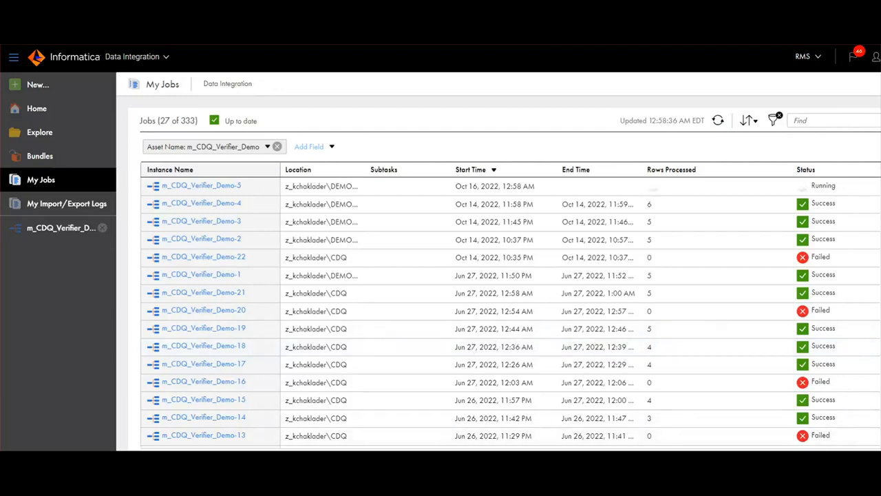
left_click(718, 121)
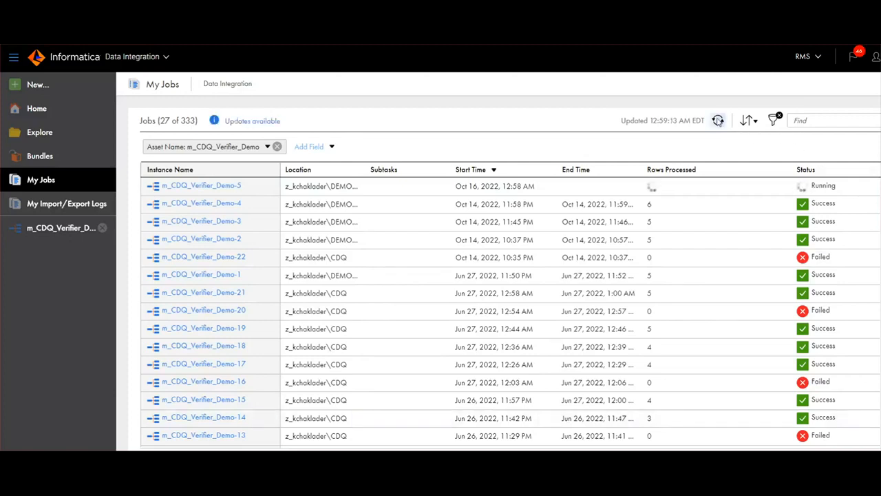
left_click(718, 120)
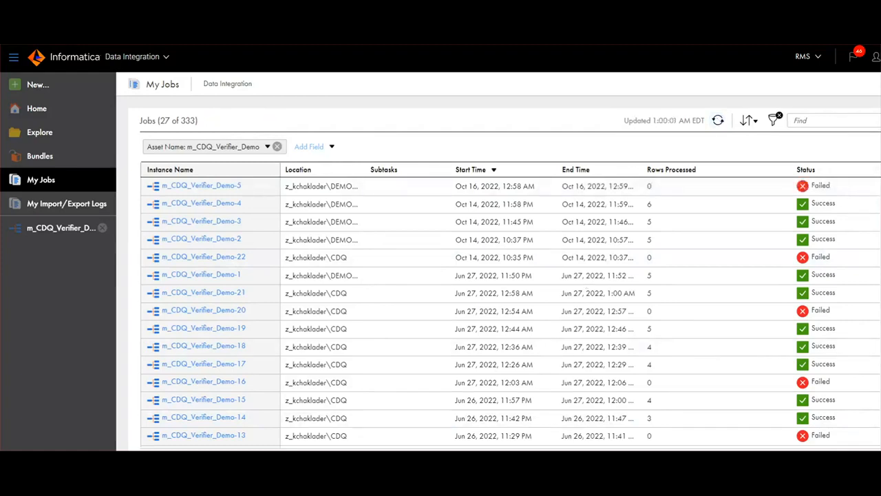
Examine the error message in the details of the m_CDQ_Verifier_Demo-5 job
mouse_move(793, 199)
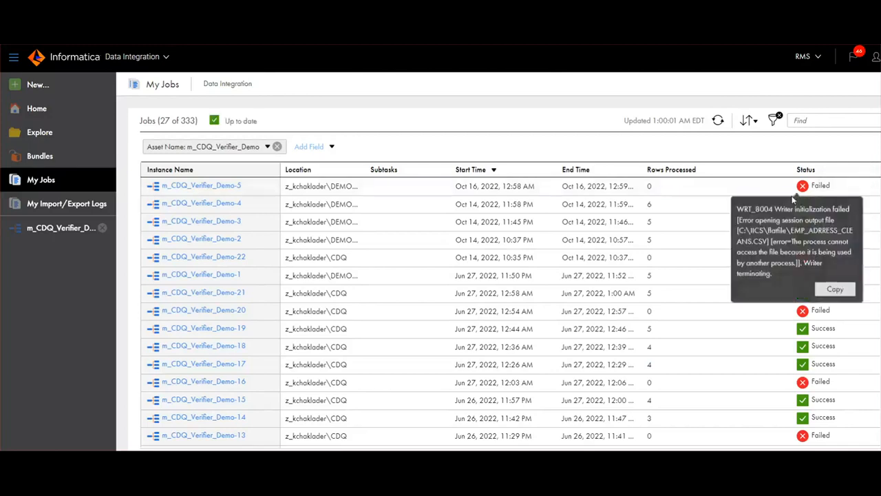
left_click(200, 187)
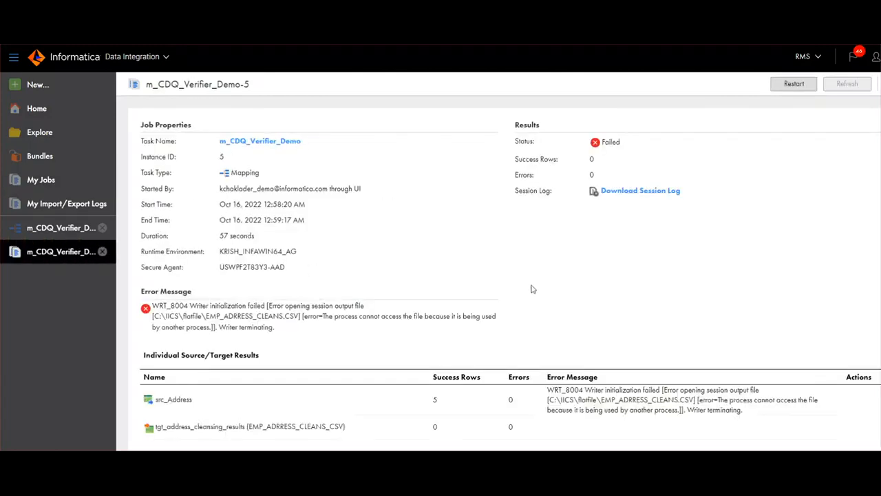
left_click_drag(568, 390, 703, 408)
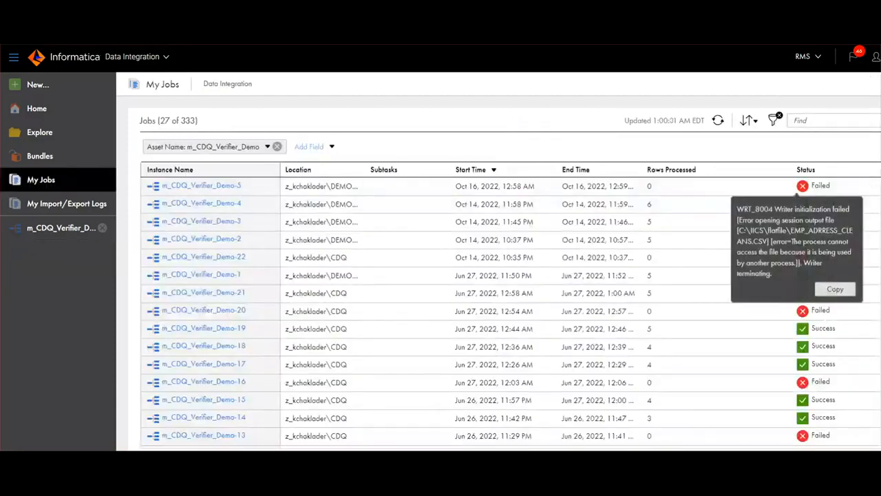
Restart the m_CDQ_Verifier_Demo-5 job in the KRISH_INFAWIN64_AG runtime environment and keep refreshing the job list to track the new run
left_click(858, 186)
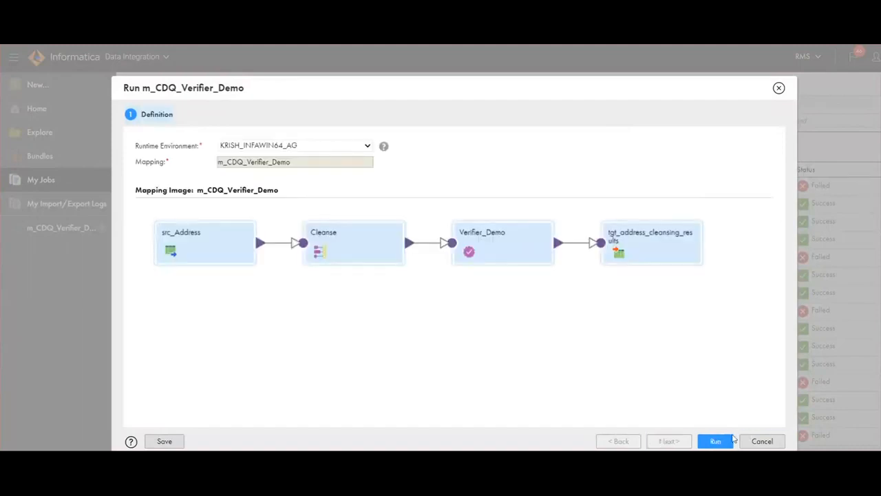
left_click(716, 440)
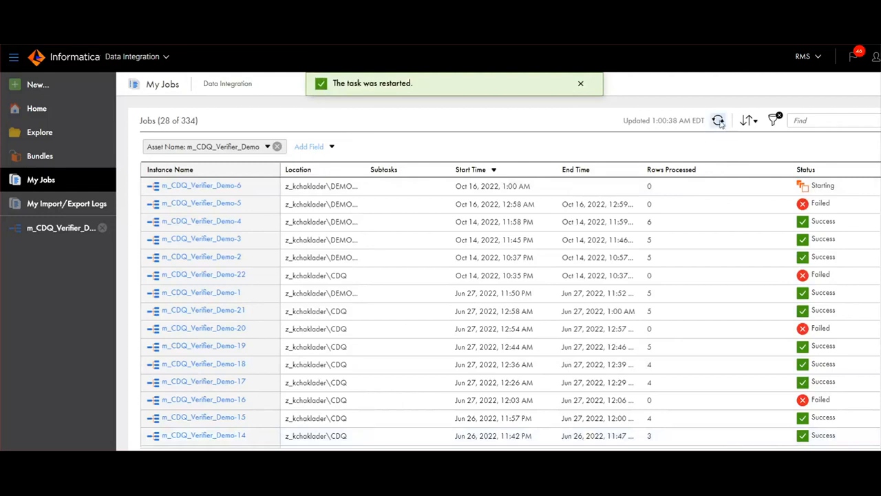
left_click(718, 120)
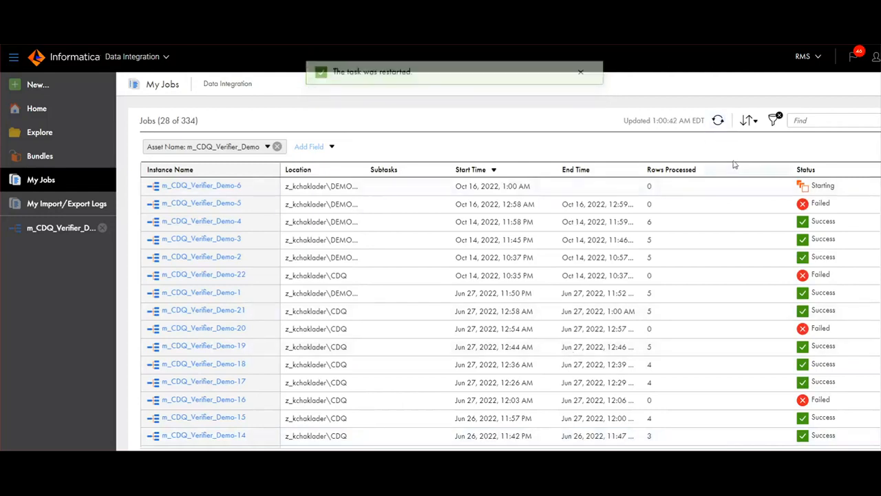
left_click(718, 121)
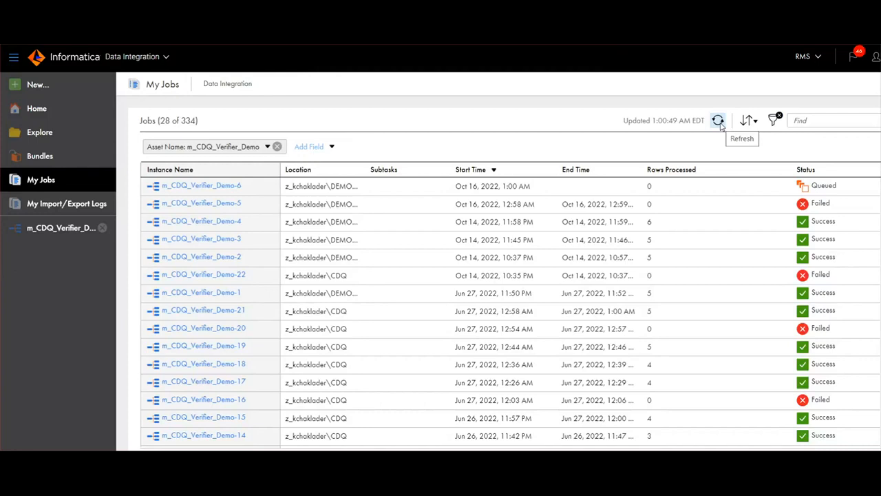
left_click(720, 122)
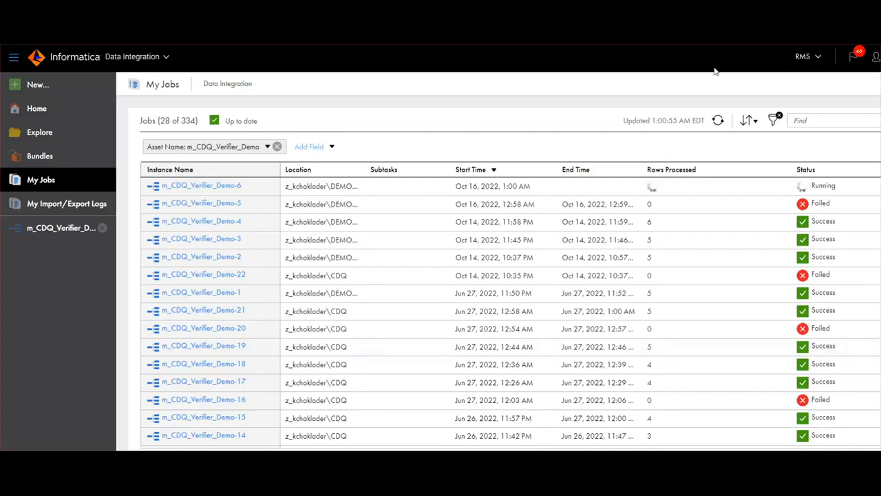
left_click(718, 122)
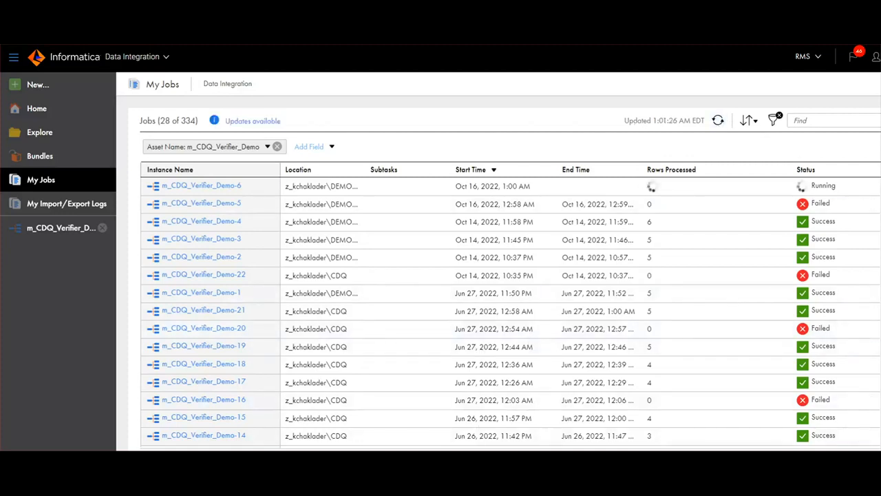
left_click(718, 122)
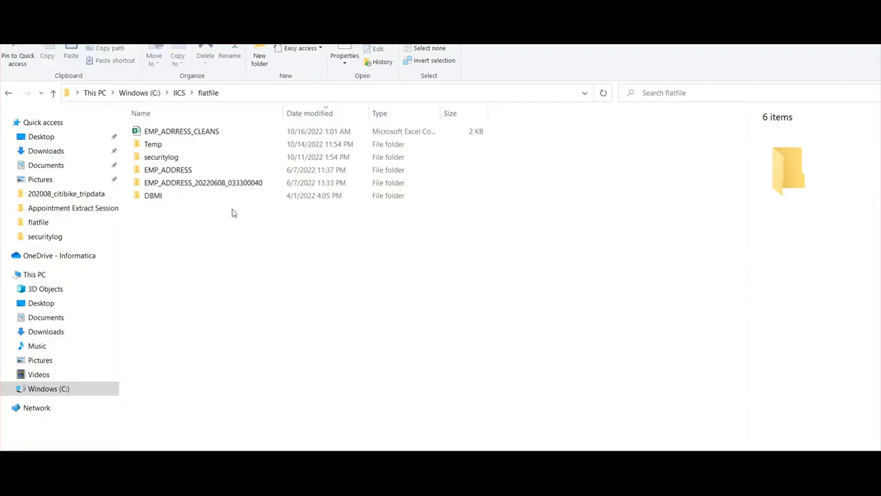
Open the EMP_ADRRESS_CLEANS output file from the flatfile folder in Excel and fit all column widths to their contents
left_click(169, 132)
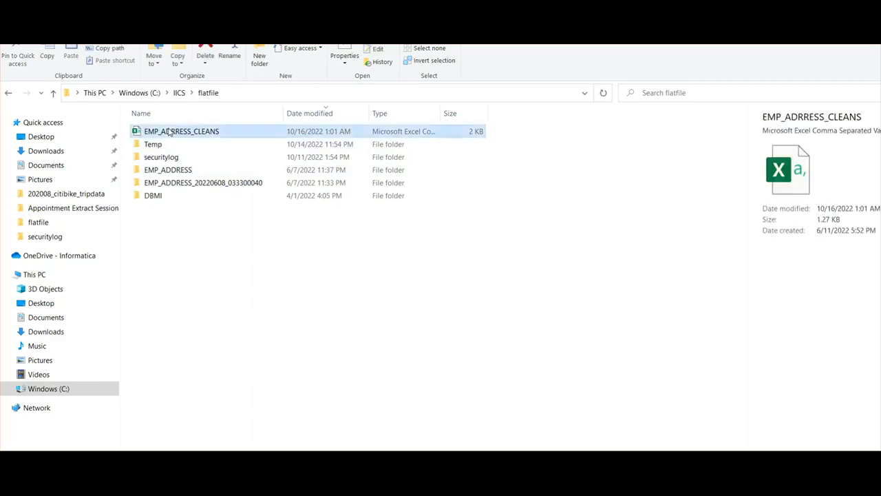
double_click(169, 132)
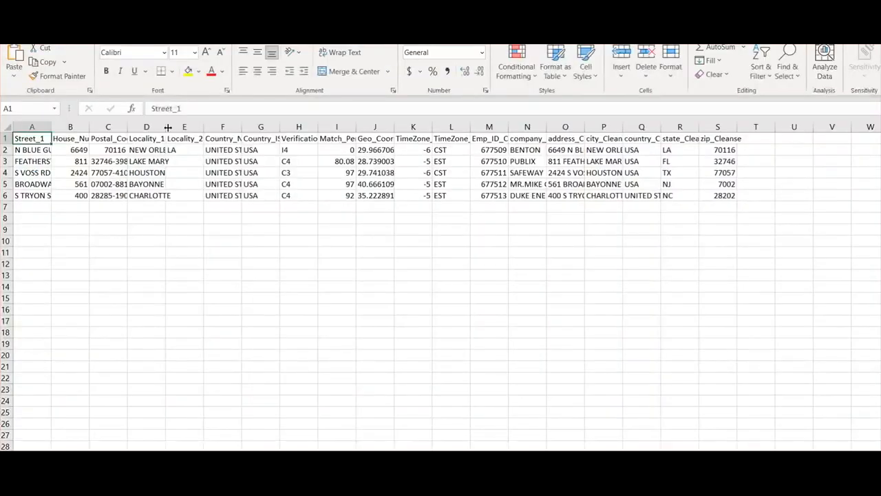
left_click(5, 127)
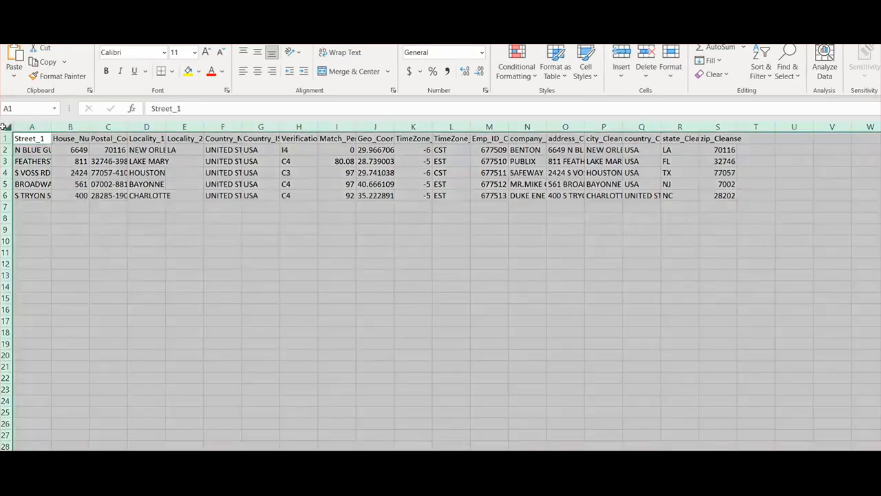
double_click(47, 128)
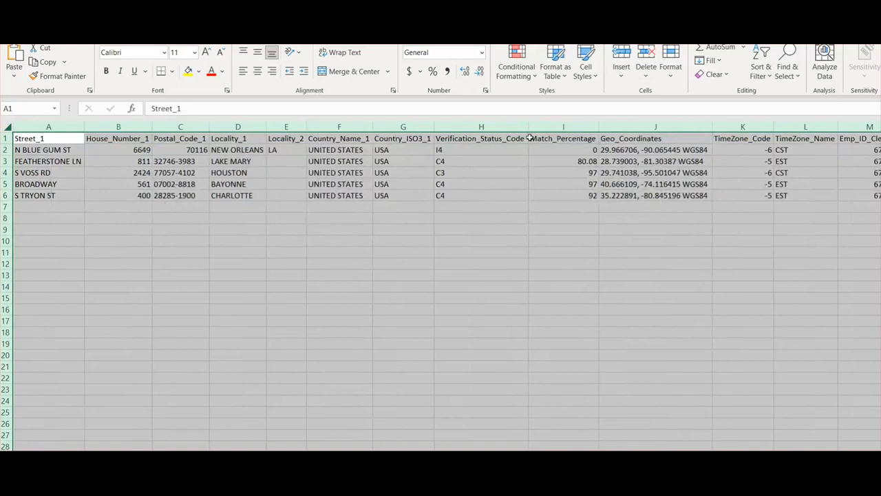
left_click_drag(525, 128, 525, 128)
Compare the EMP_ADDRESS_NEW source records in Notepad with the Excel output and examine the Verification_Status_Code column
mouse_move(511, 482)
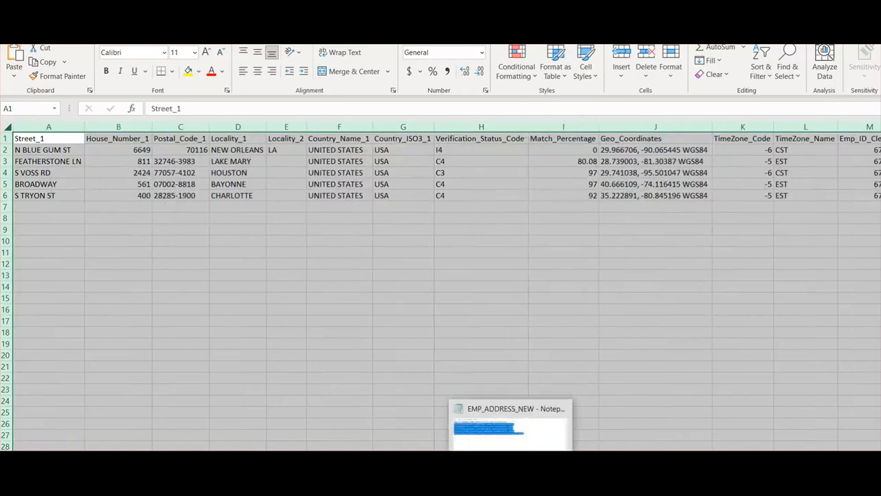
left_click(511, 437)
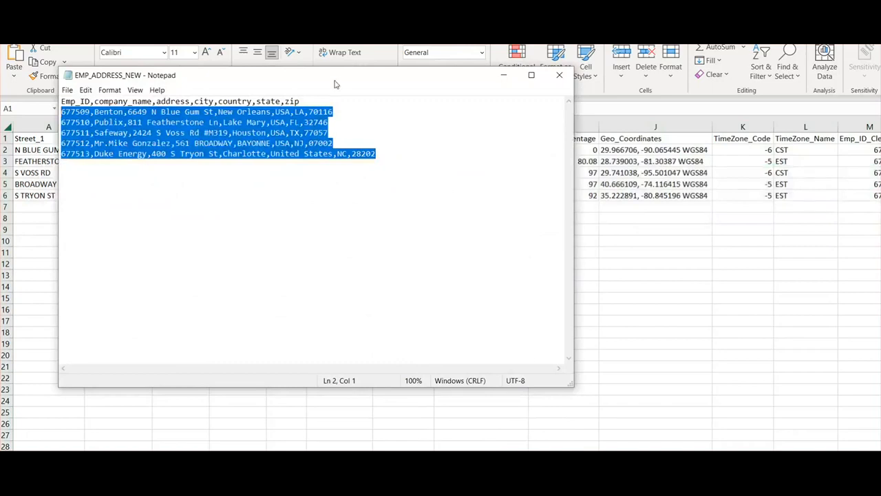
left_click_drag(335, 83, 291, 233)
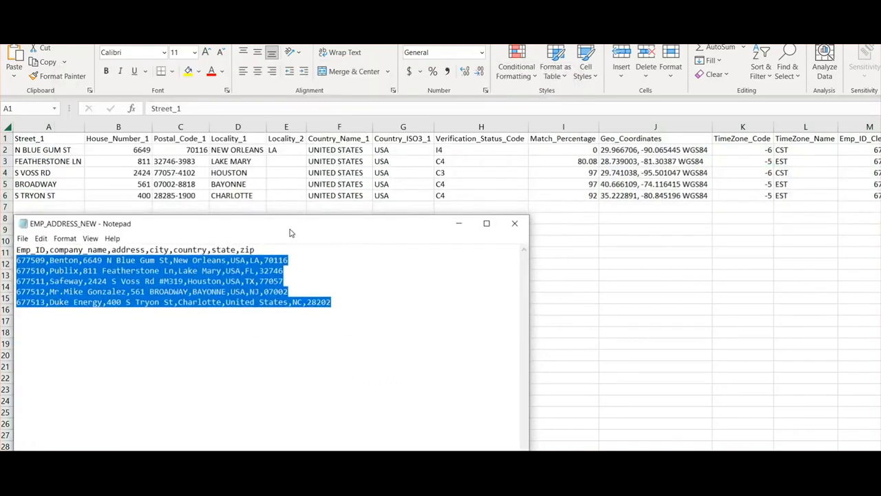
left_click(377, 307)
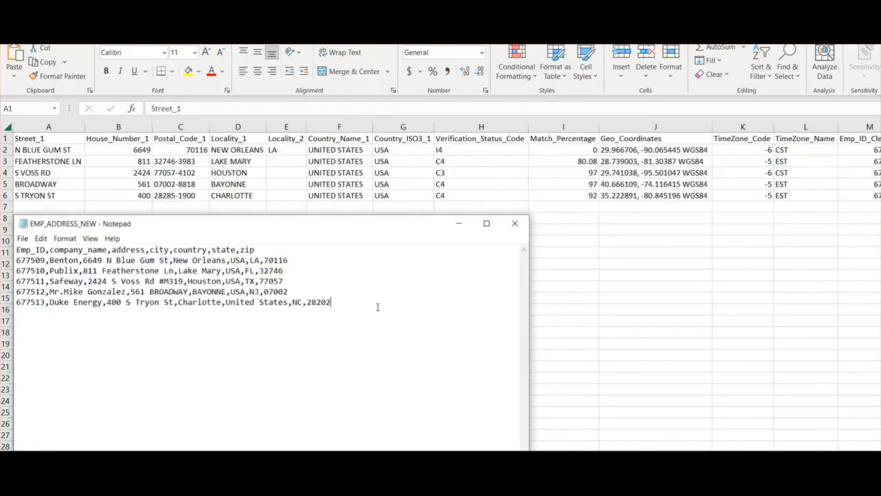
left_click(455, 142)
left_click(455, 140)
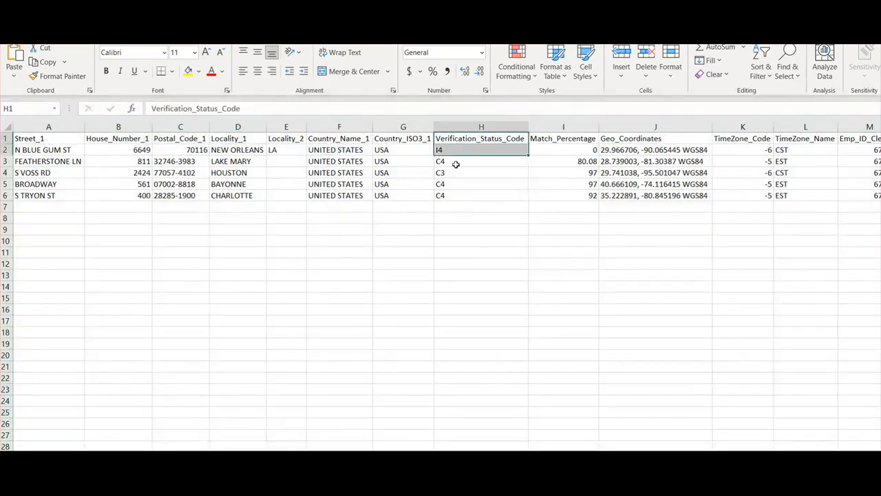
Examine the Verification_Status_Code and Match_Percentage values of all output records, checking the address record in row 2 across its columns
left_click_drag(456, 164, 462, 194)
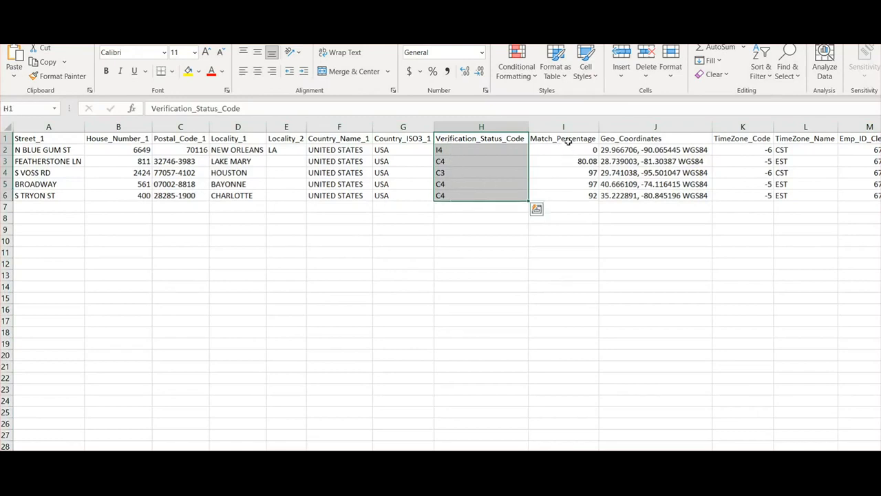
left_click_drag(569, 139, 573, 195)
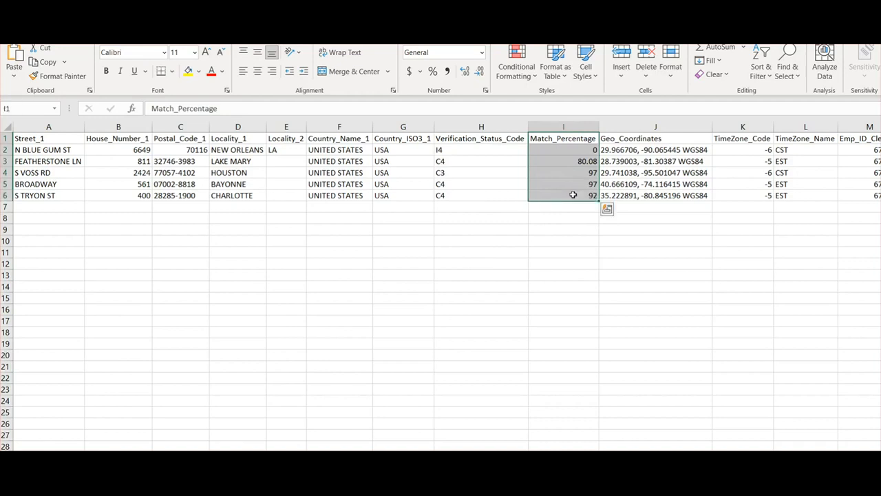
left_click(571, 150)
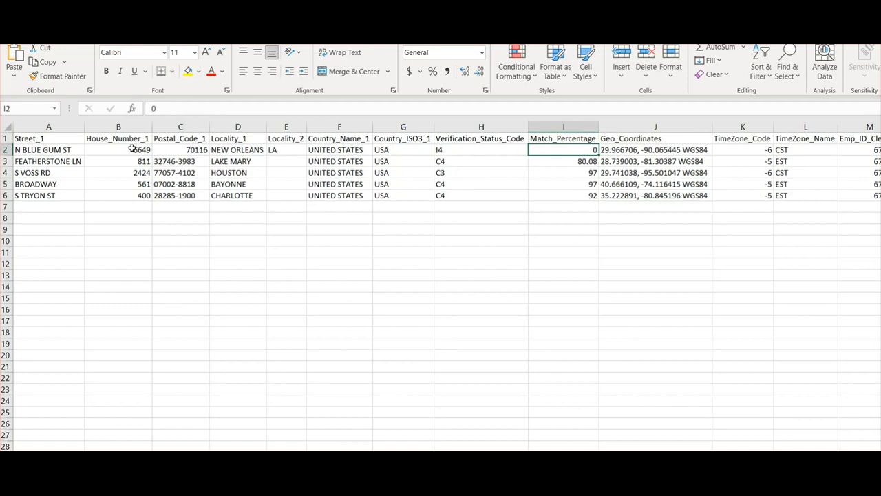
left_click_drag(133, 149, 610, 150)
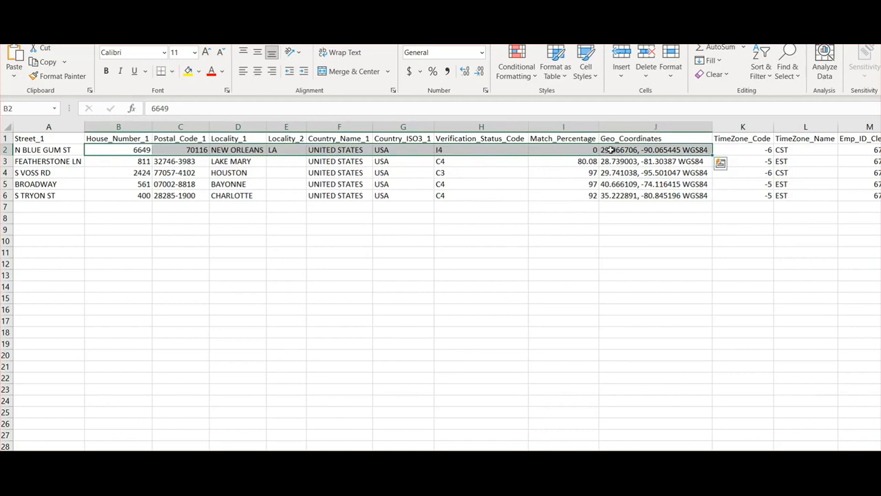
mouse_move(574, 193)
left_mouse_down()
mouse_move(573, 170)
mouse_move(577, 192)
left_mouse_up()
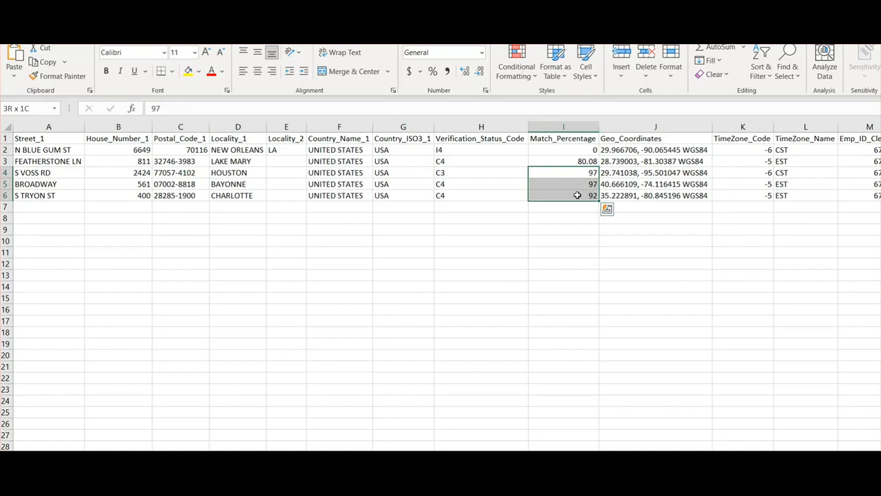
left_click_drag(577, 195, 578, 195)
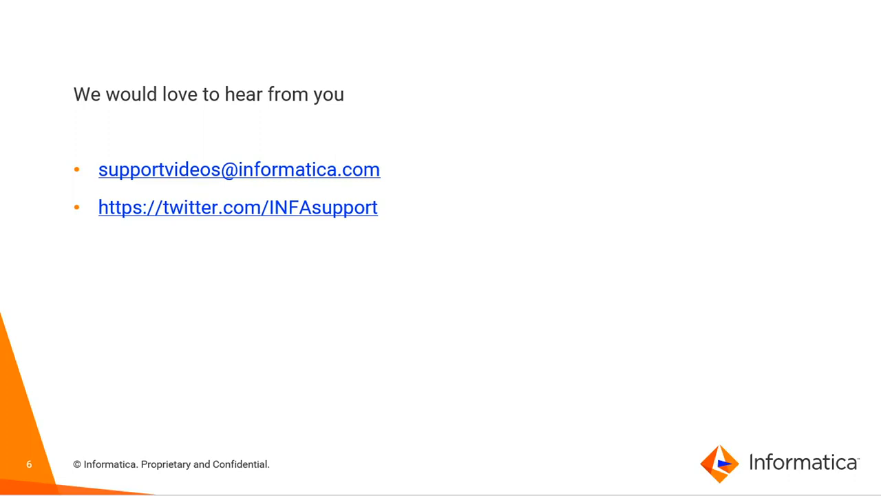
key("Right")
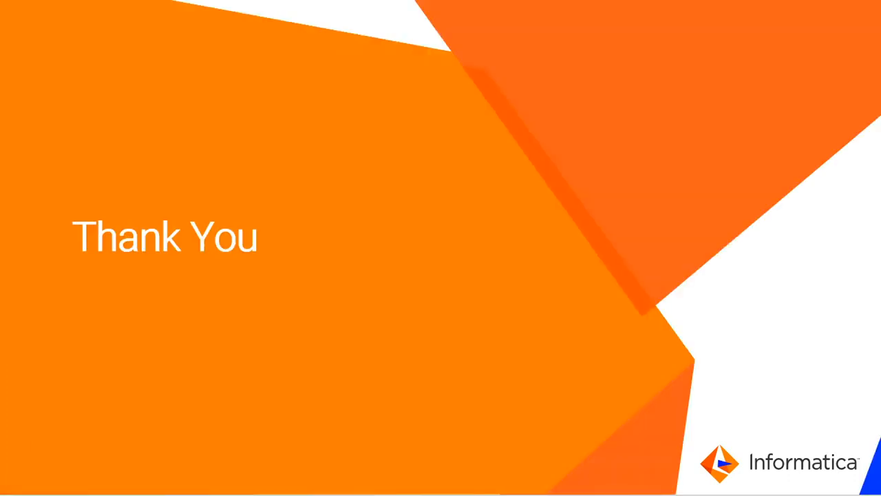